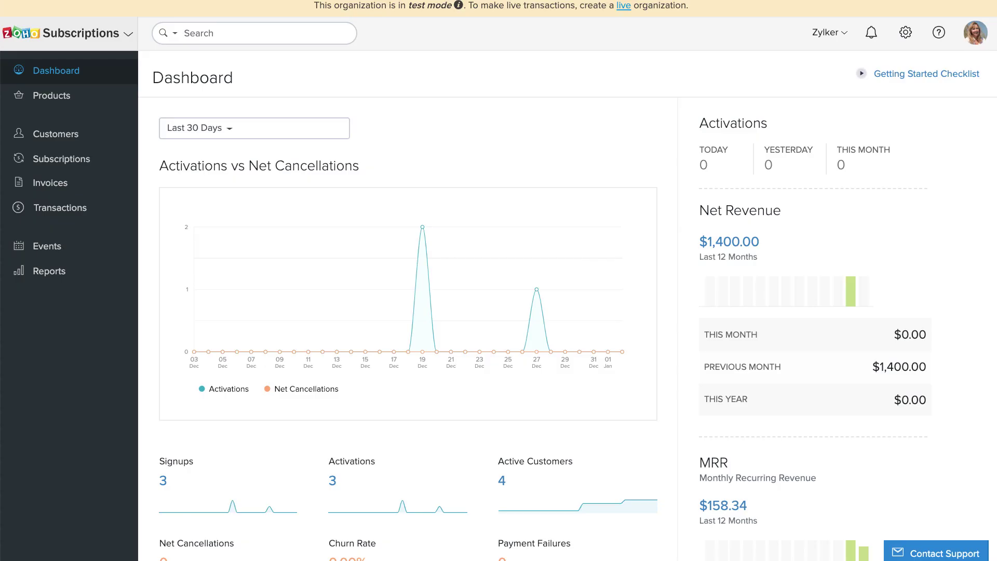
- Review the Gym Membership plans: Monthly $50, Half Yearly $250 and Yearly $450, then try Add Plan
left_click(90, 99)
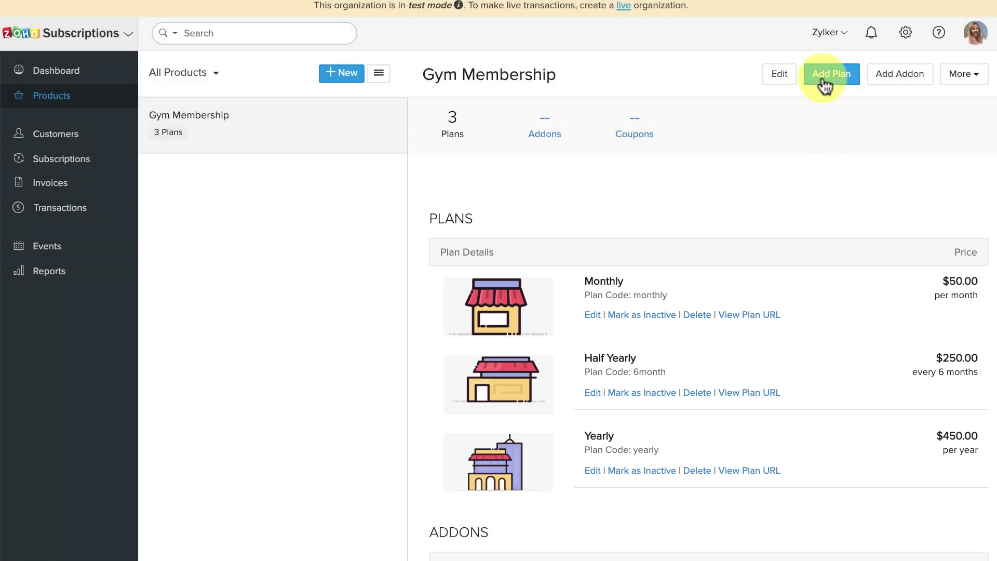
left_click(825, 84)
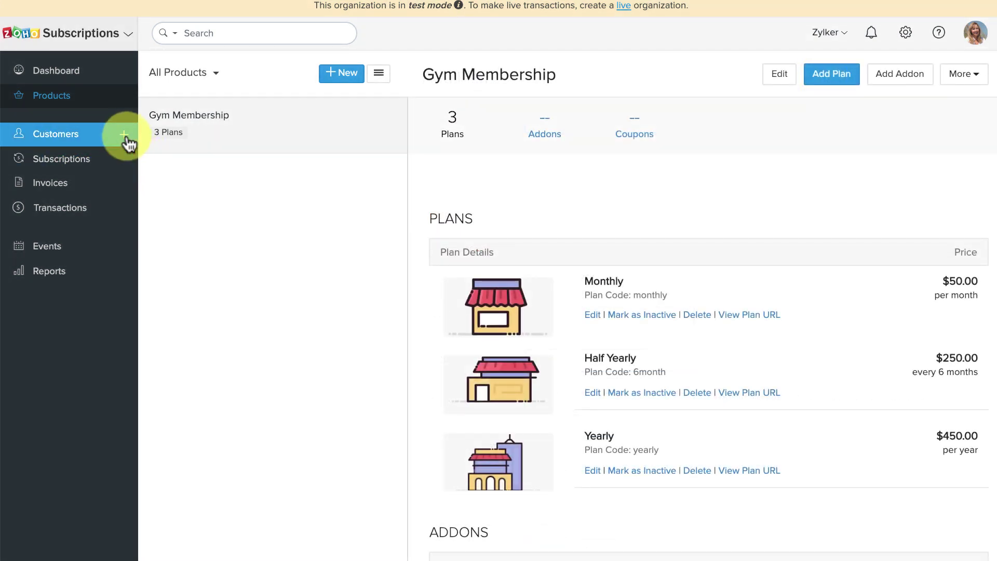
- Start a new customer, entering the customer's first name, last name and e-mail address
left_click(124, 136)
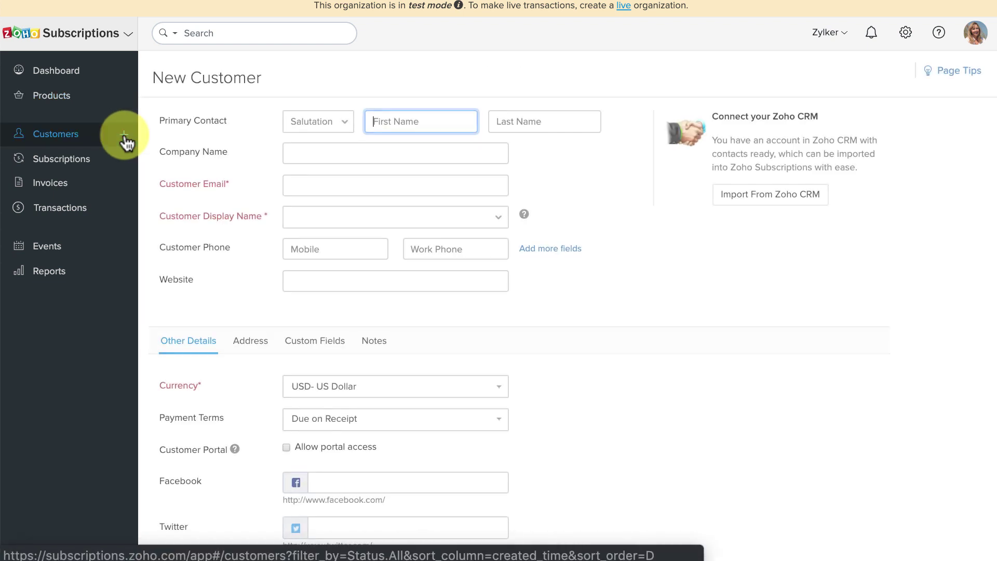
key("Tab")
key("Tab")
key("Tab")
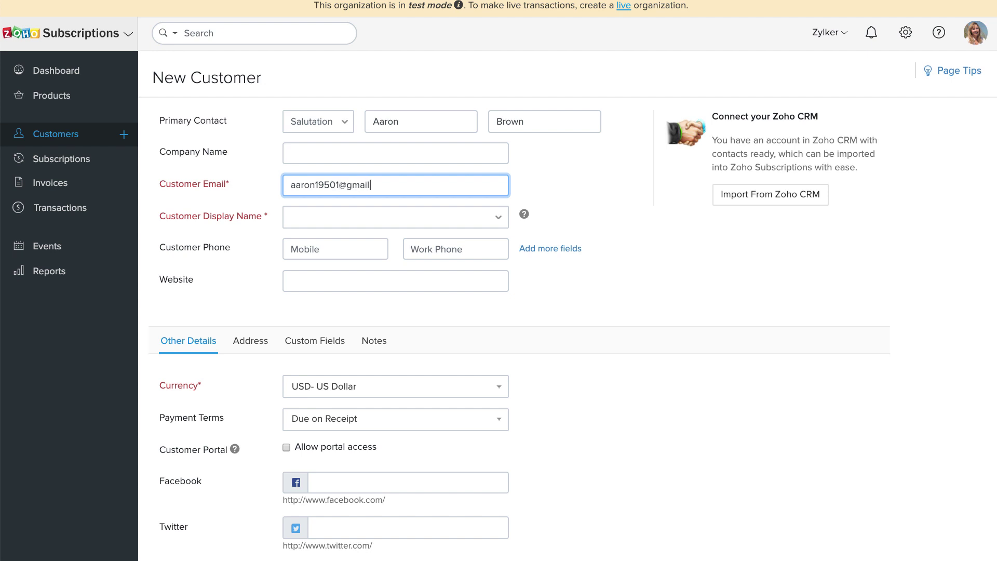
key("Tab")
- Fill in matching billing and shipping addresses and save the customer
scroll(395, 284, "down", 2)
left_click(250, 264)
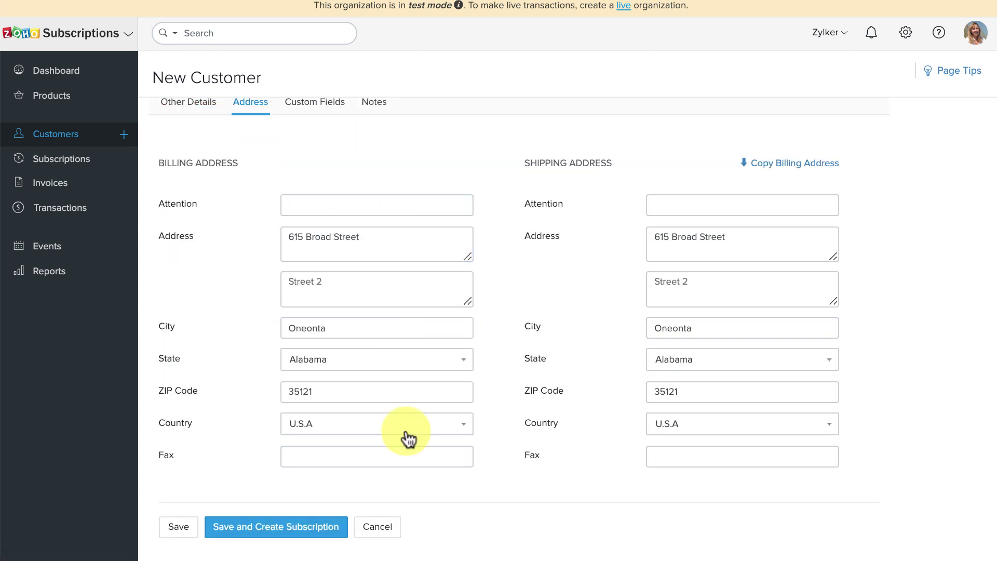
left_click(178, 527)
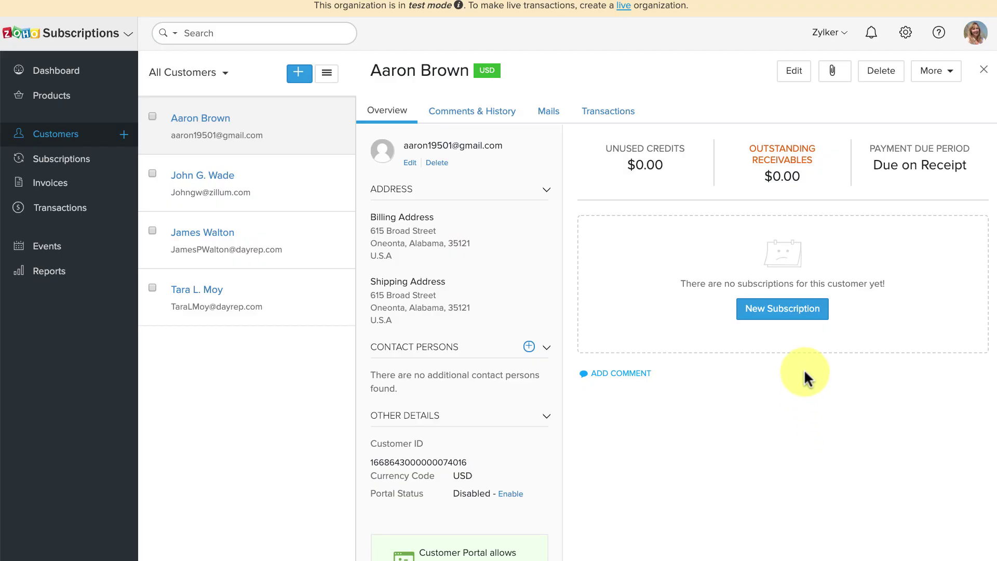
- Start a Gym Membership Yearly subscription for the customer with offline payment collection
left_click(790, 315)
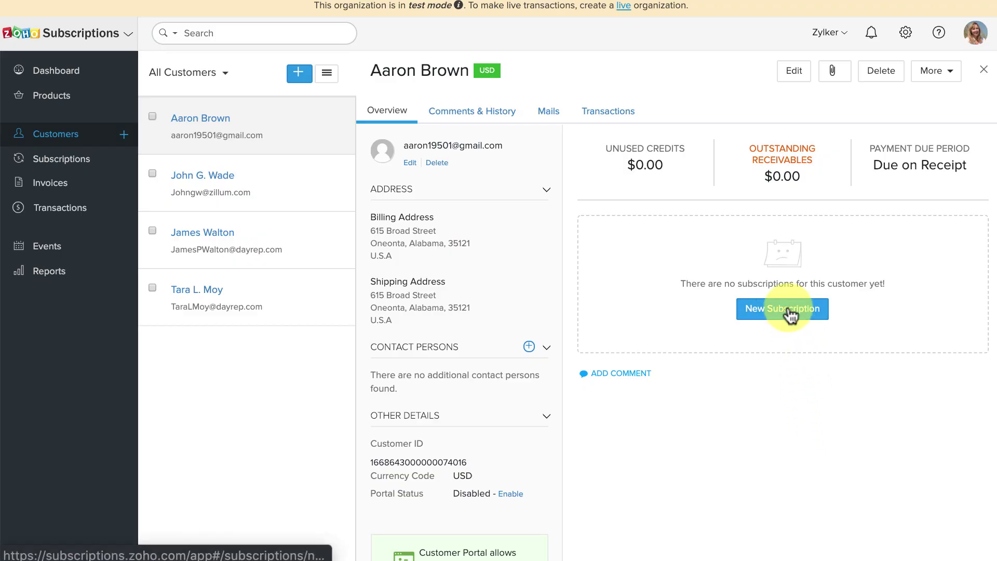
left_click(789, 311)
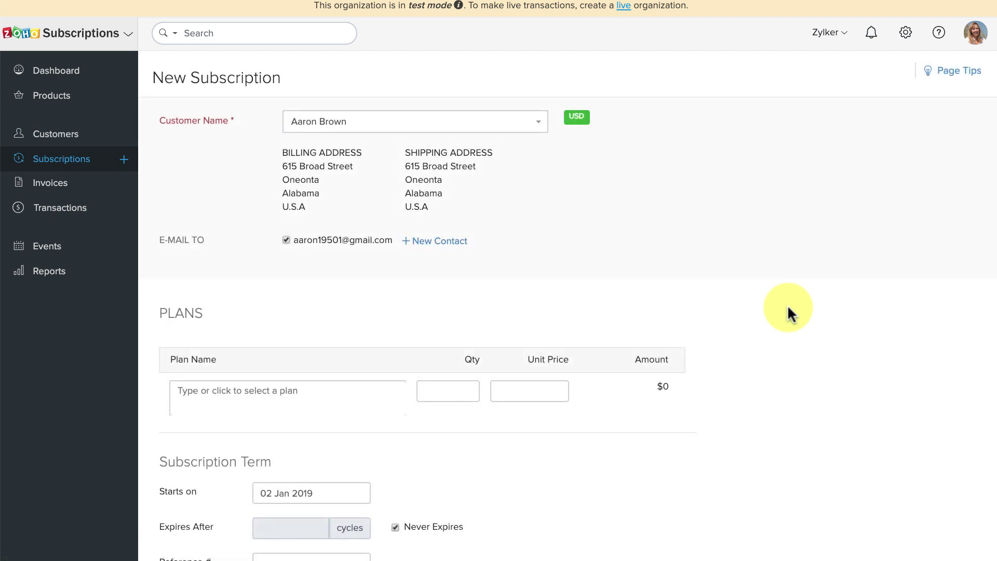
scroll(787, 306, "down", 3)
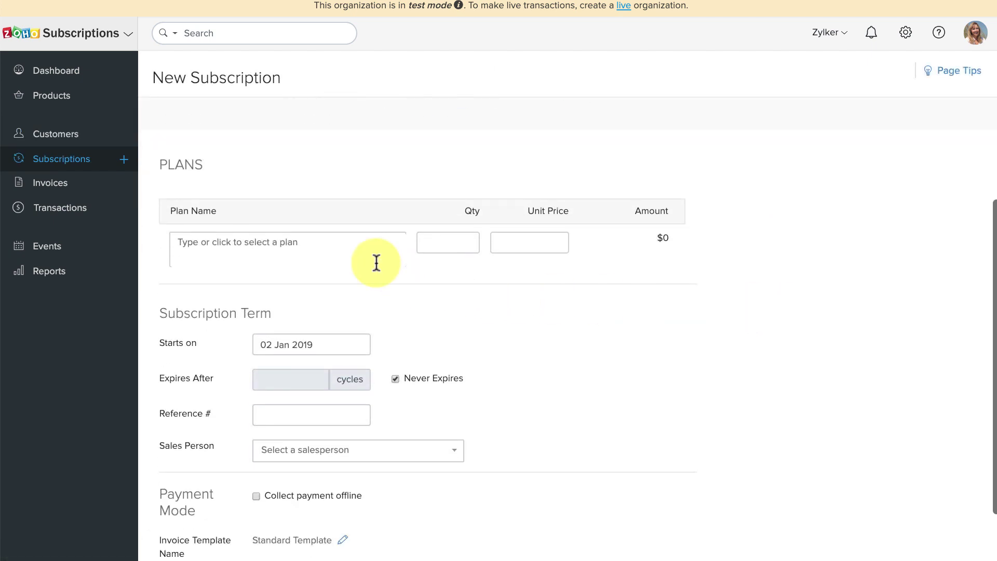
left_click(333, 246)
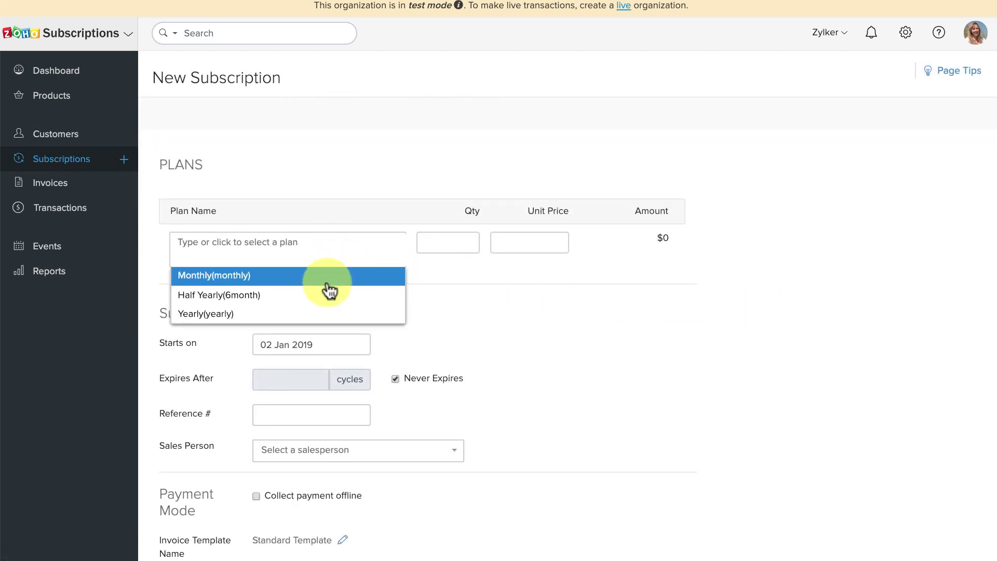
left_click(329, 314)
scroll(355, 311, "down", 2)
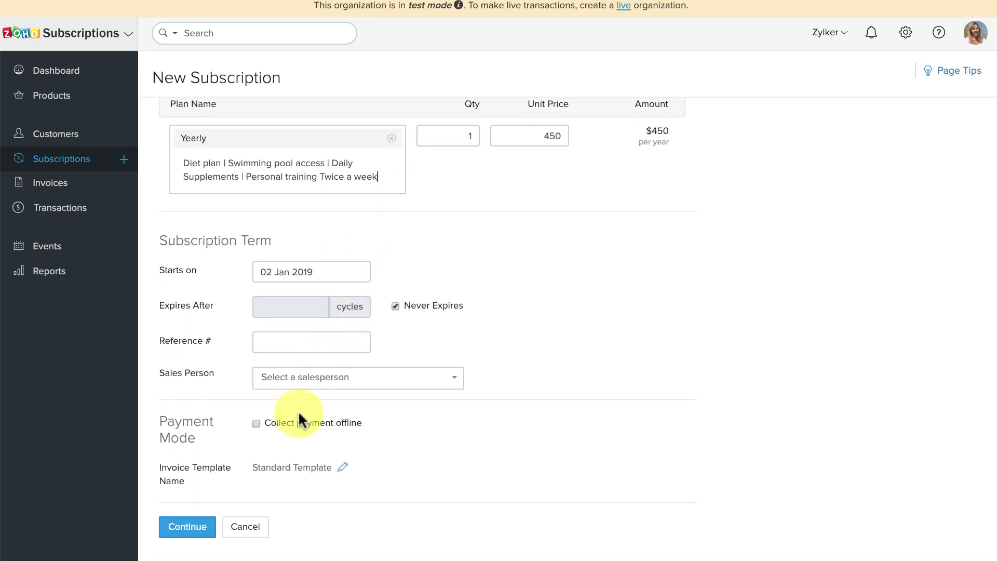
left_click(297, 423)
scroll(296, 419, "down", 3)
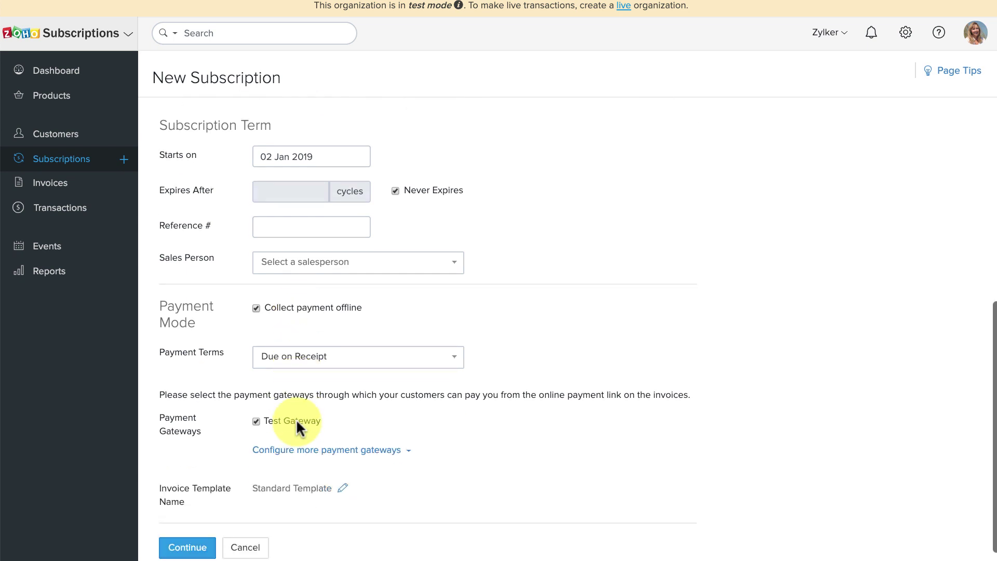
left_click(186, 534)
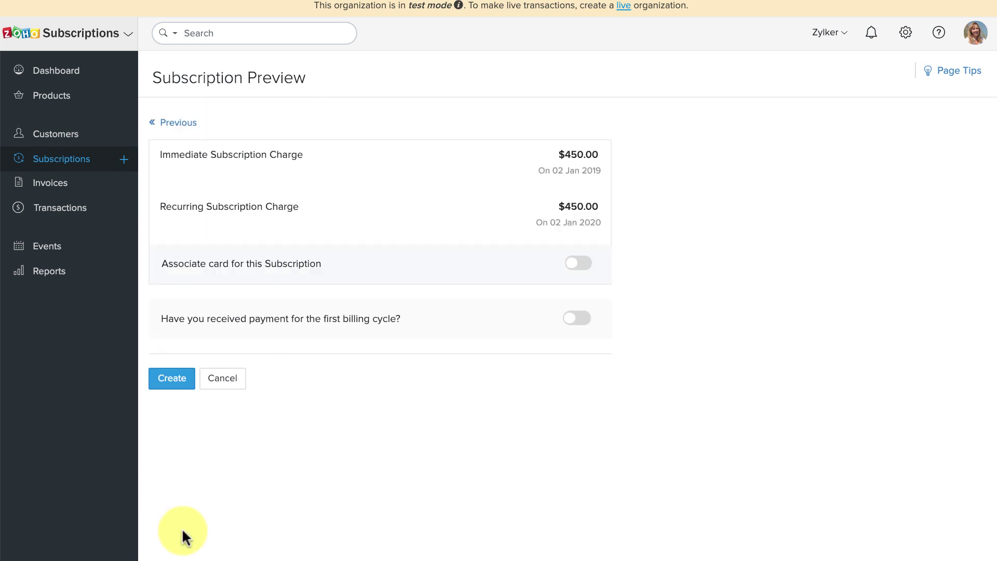
- Mark the first cycle paid with a payment reference and note 'Paid in counter A', then create it
left_click(577, 318)
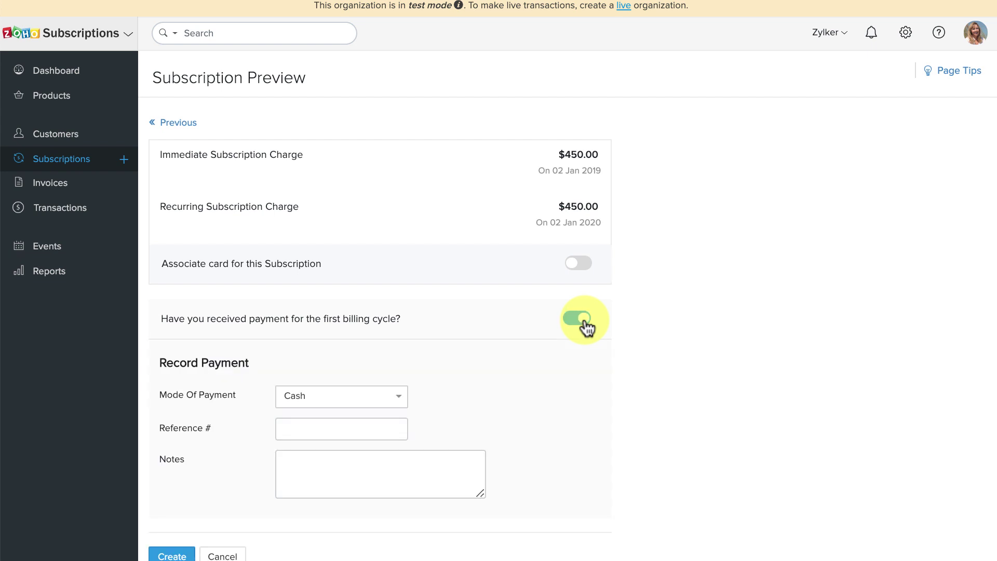
left_click(387, 397)
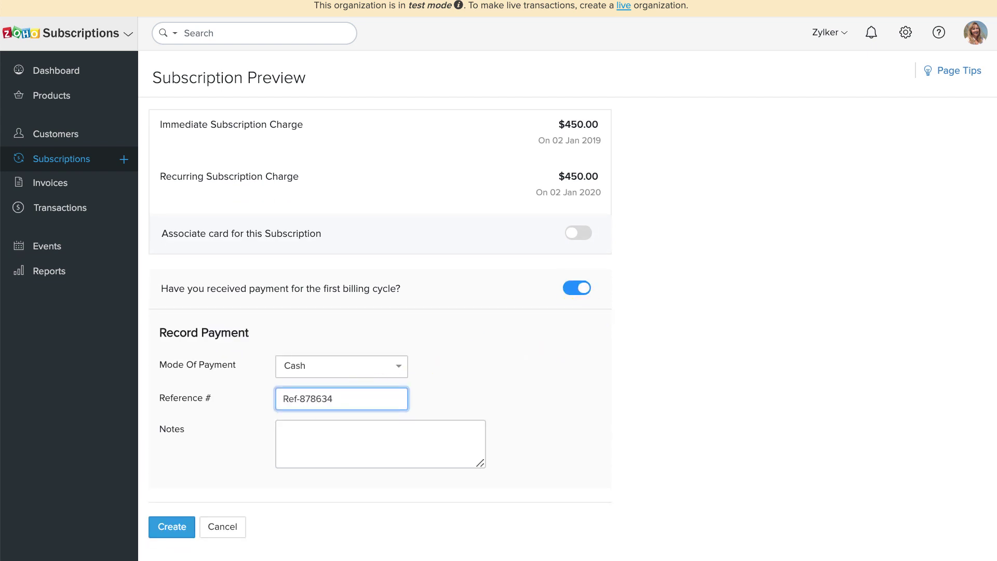
left_click(348, 431)
type("Paid in counter A")
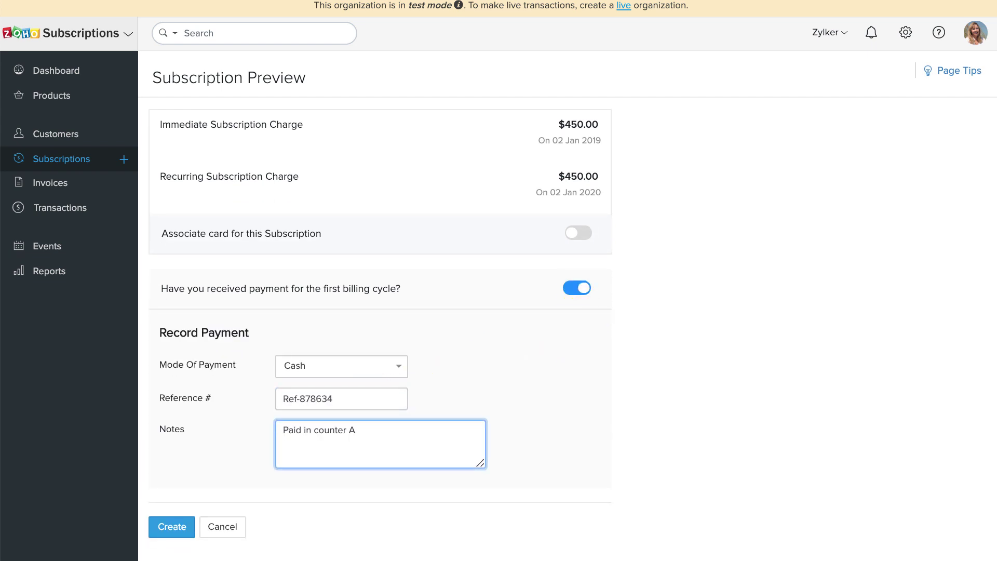
left_click(174, 525)
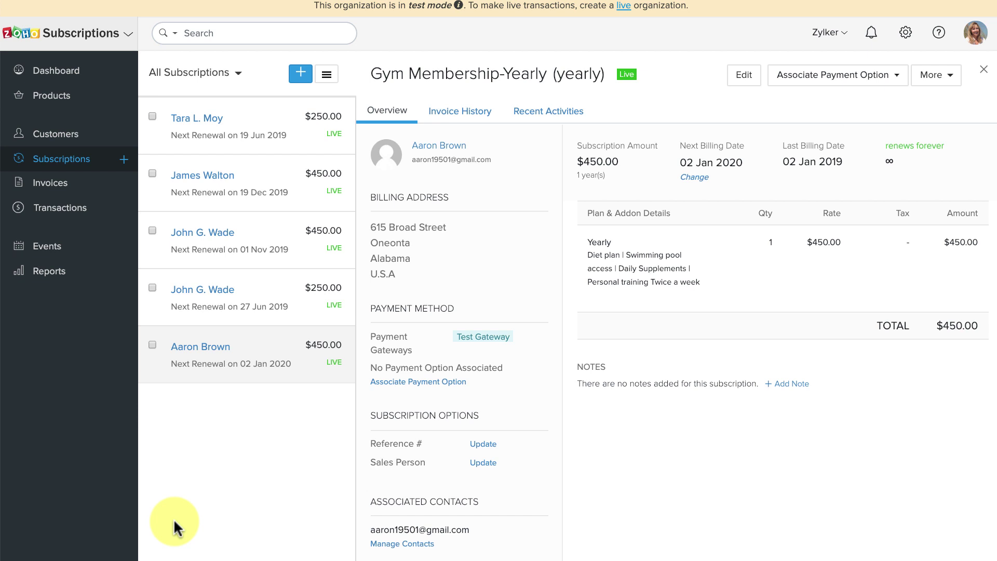
- Open invoice INV-000006 from Invoice History and view its $450 cash payment
left_click(457, 111)
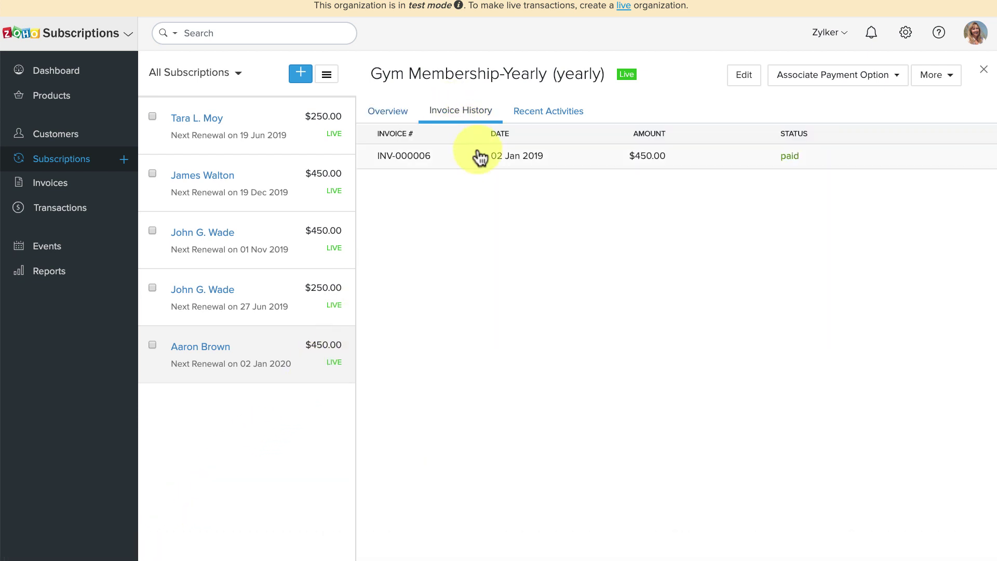
left_click(478, 156)
scroll(712, 346, "down", 7)
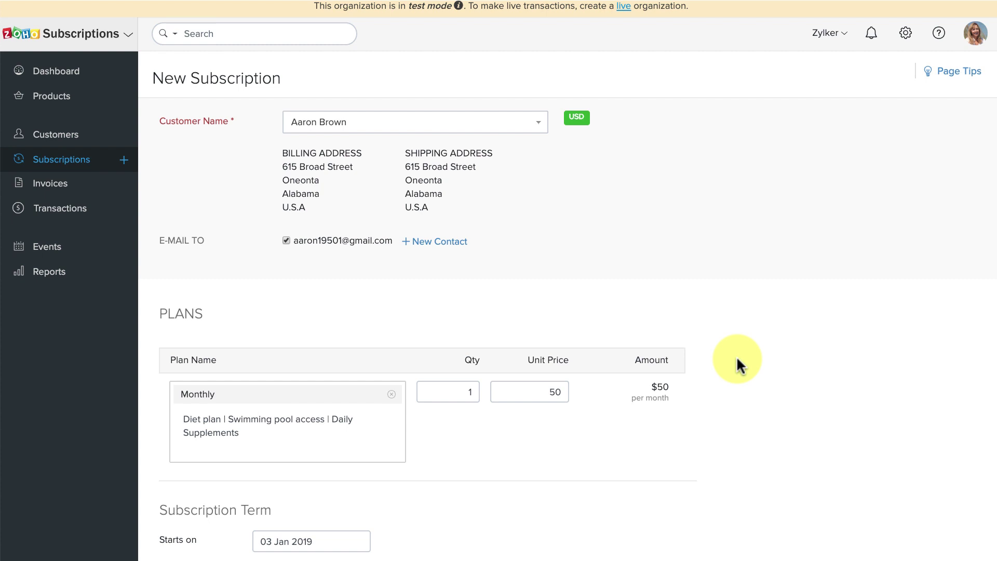
- Create the $50 Gym Membership-Monthly subscription with offline payment collection enabled
scroll(736, 356, "down", 5)
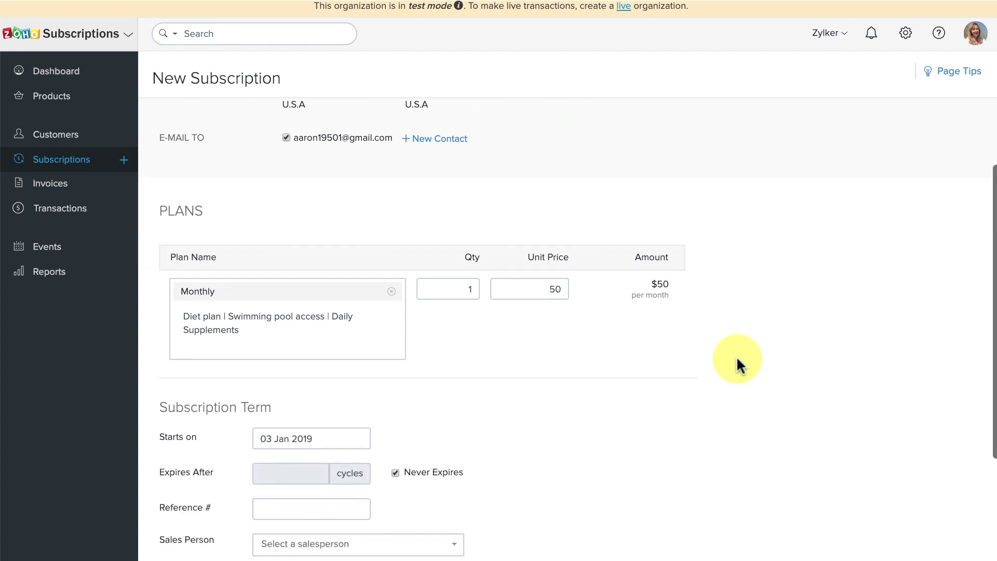
left_click(351, 424)
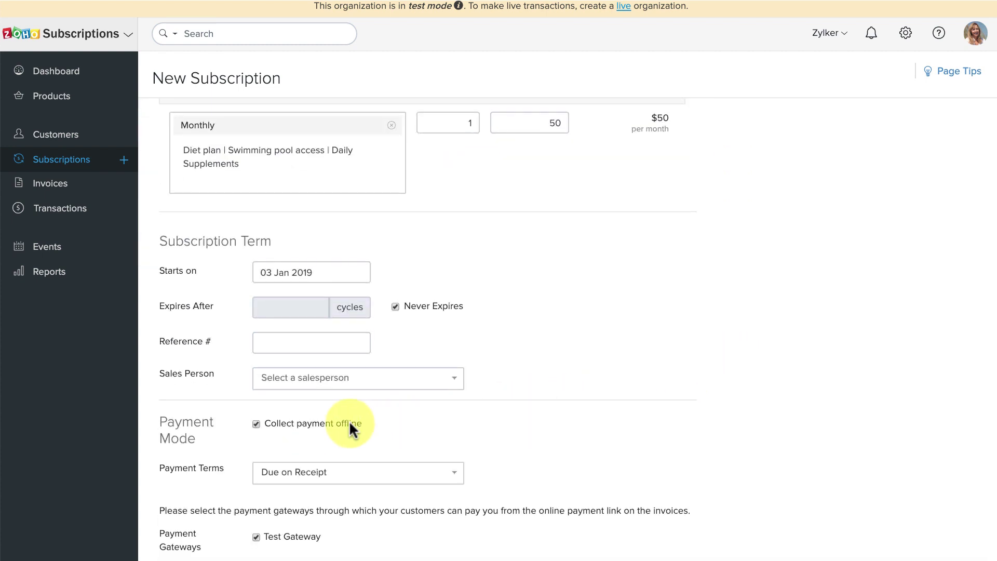
scroll(349, 425, "down", 3)
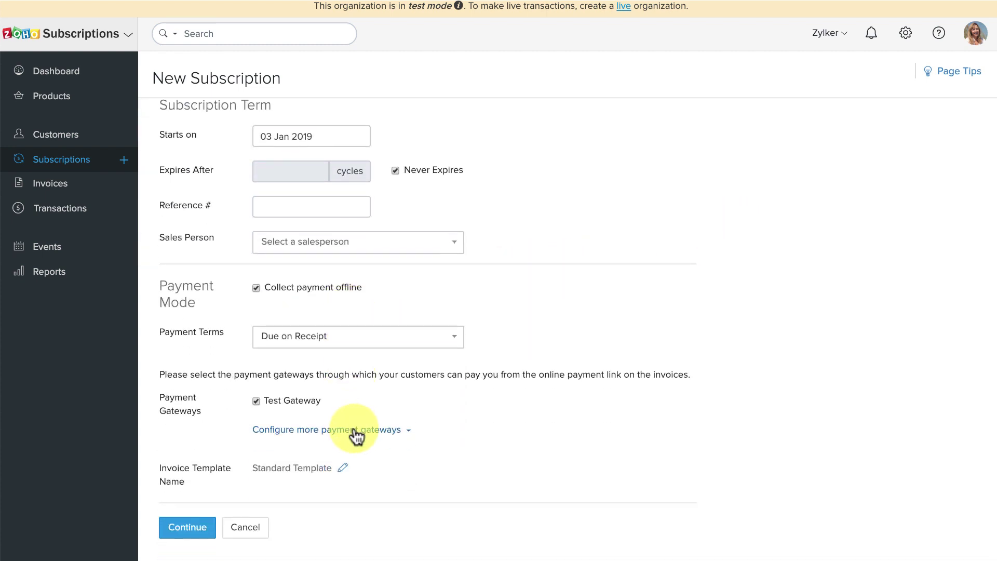
left_click(356, 430)
scroll(355, 431, "down", 1)
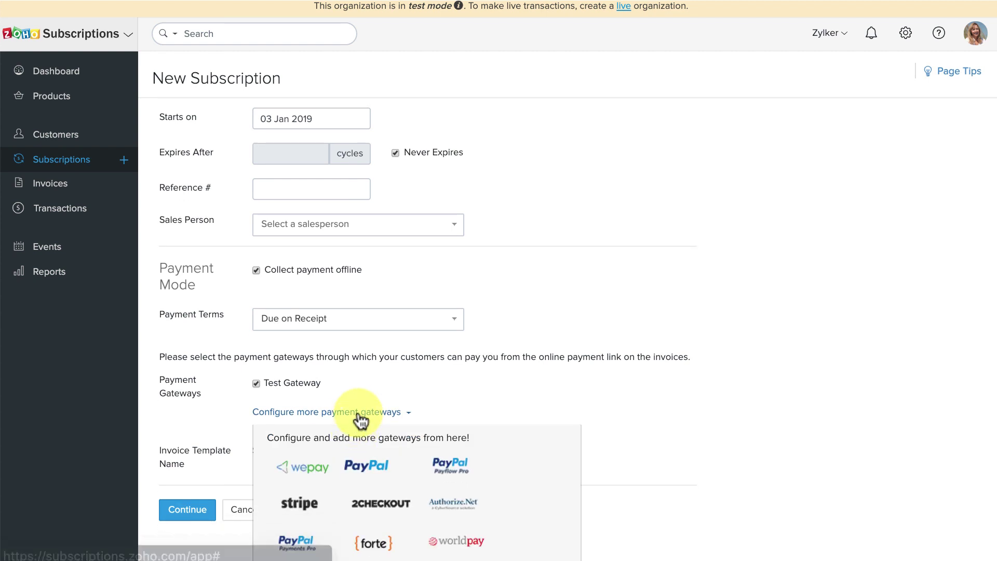
left_click(359, 412)
left_click(188, 528)
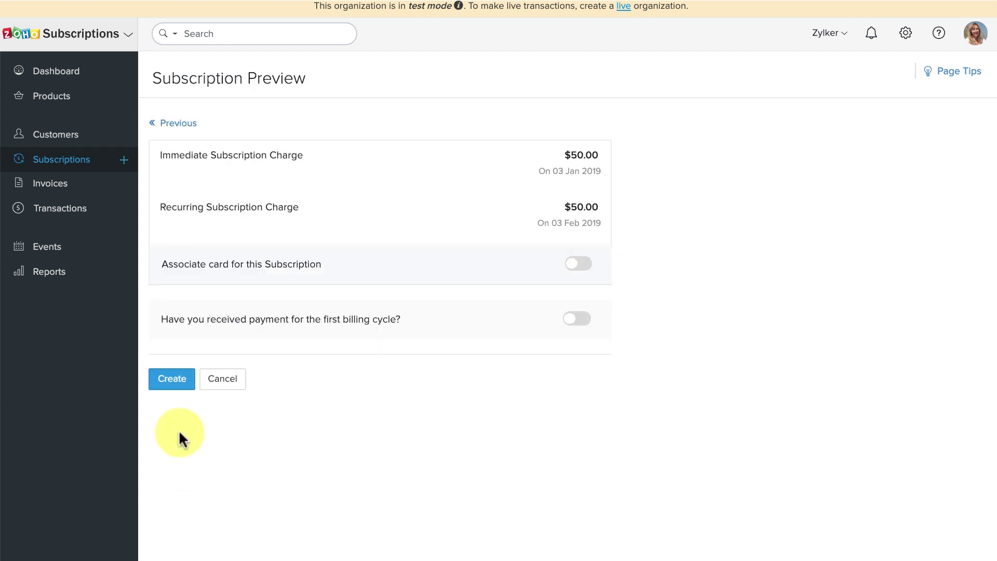
left_click(174, 379)
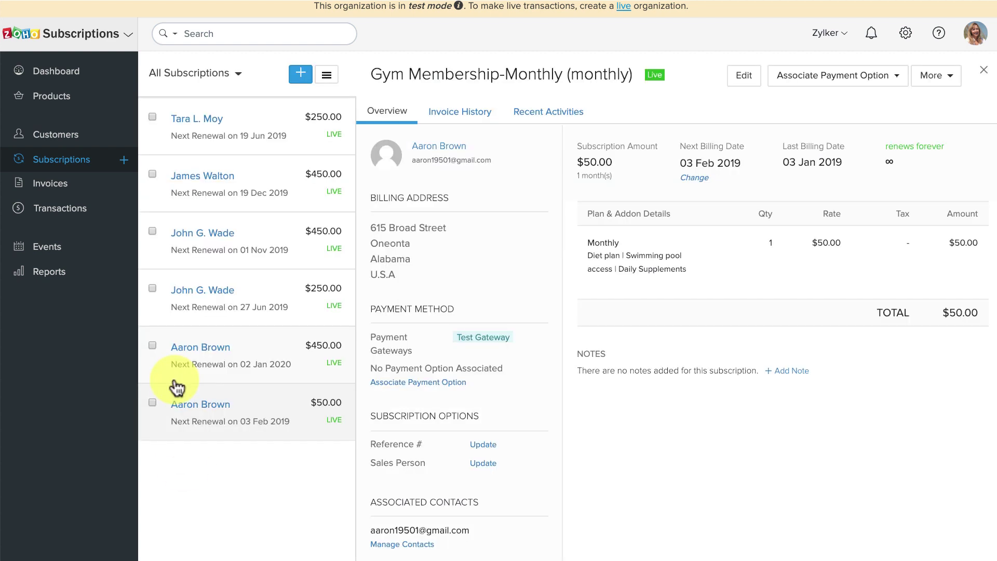
- Open the Monthly subscription's invoice INV-000007 from its Invoice History
left_click(448, 123)
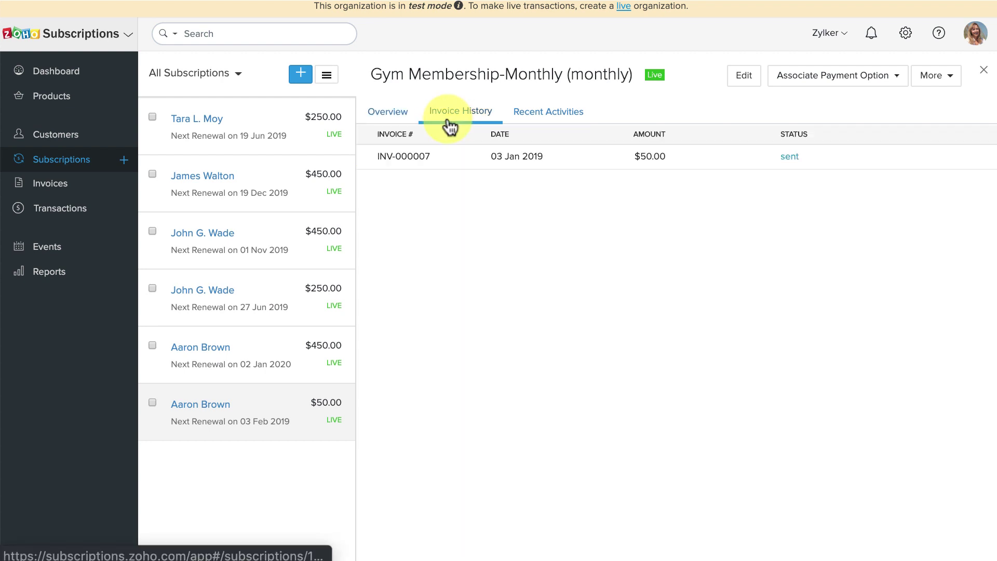
left_click(461, 159)
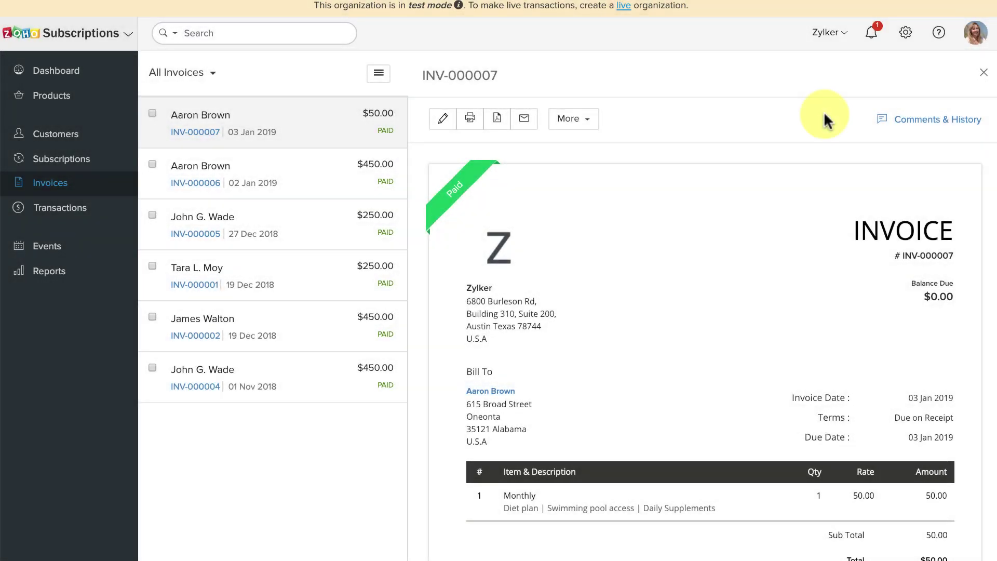
- Check the notifications panel
left_click(872, 37)
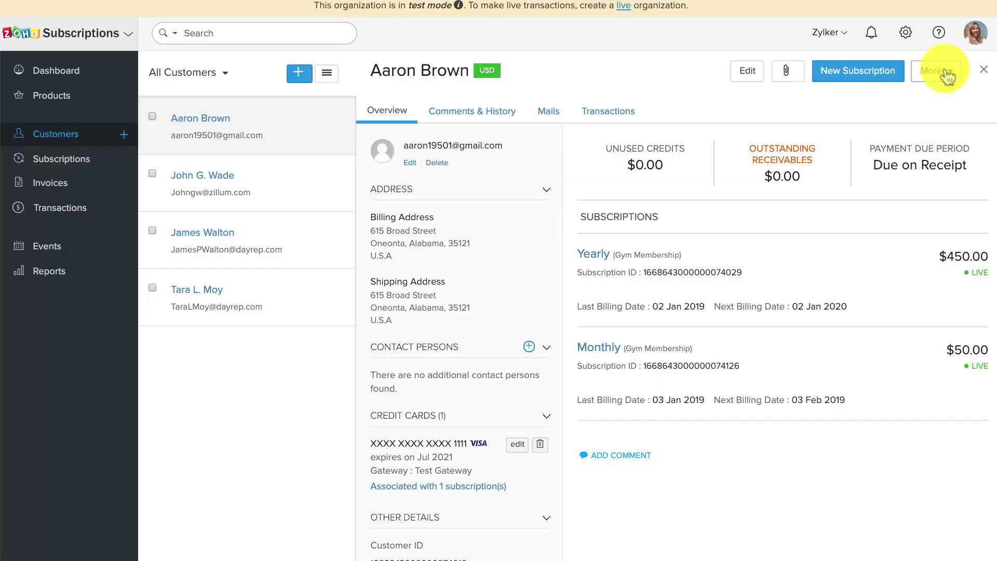
- Send the customer a Request Payment Method e-mail from the More actions menu
left_click(944, 74)
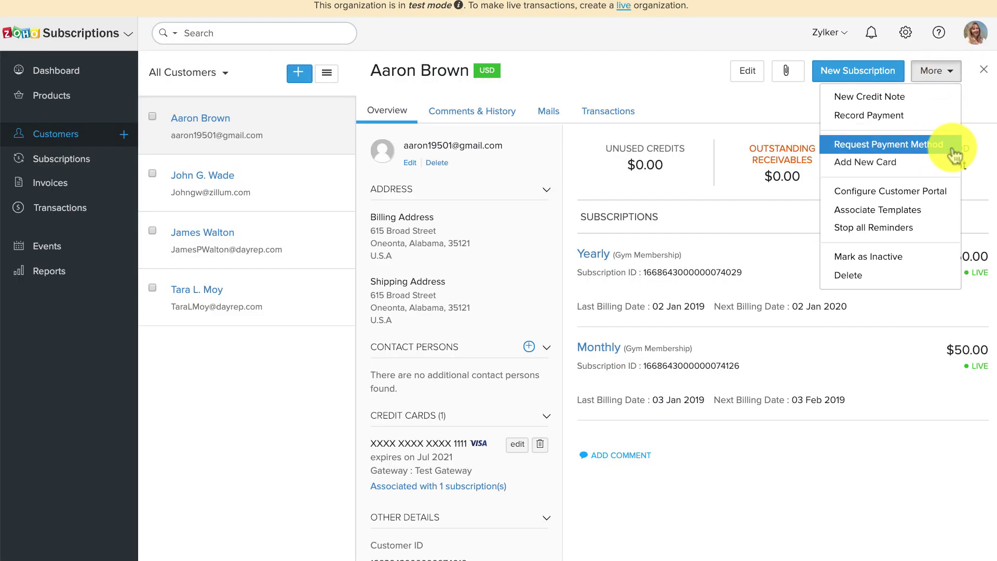
left_click(951, 147)
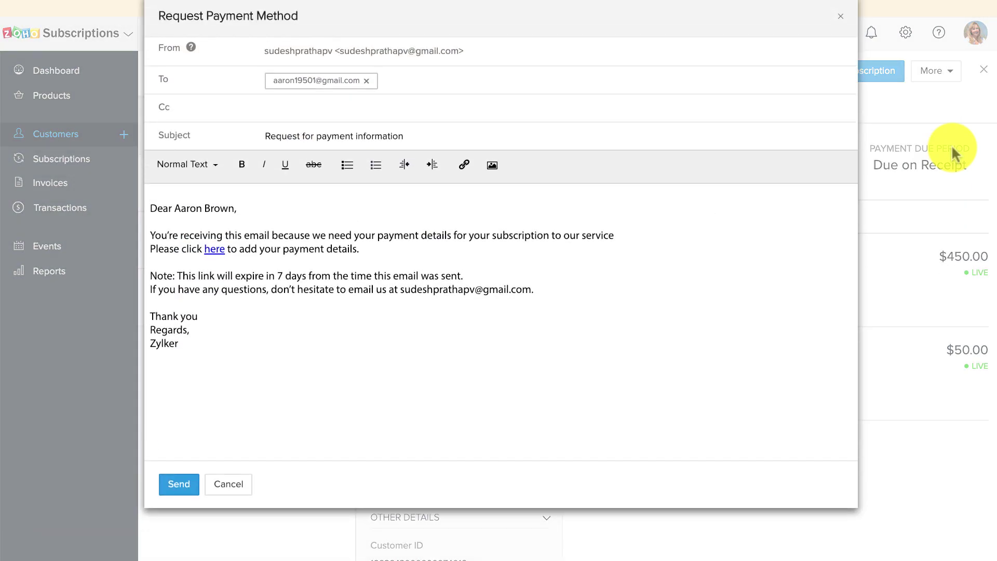
left_click(184, 483)
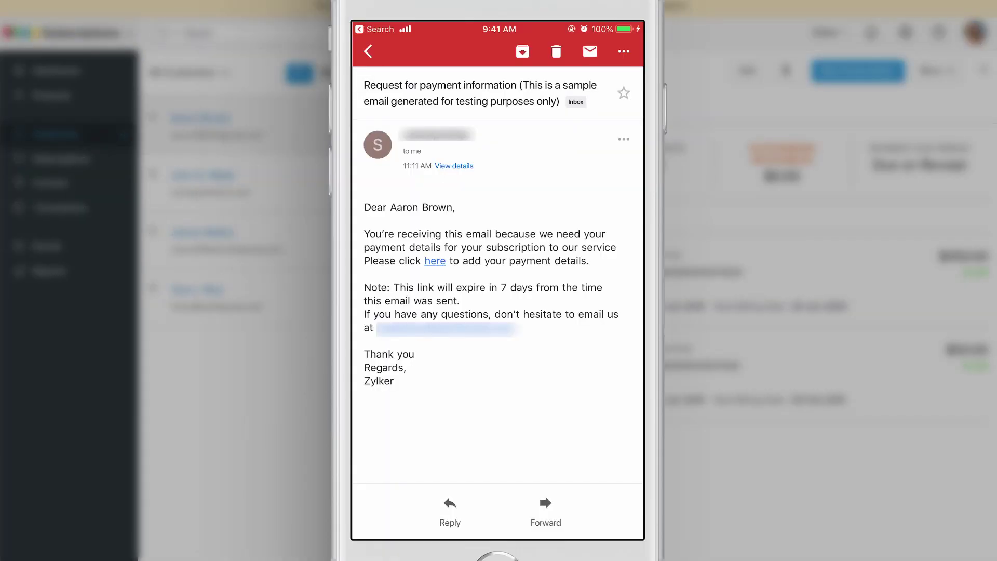
- Follow the 'here' payment-details link in the request e-mail
left_click(436, 262)
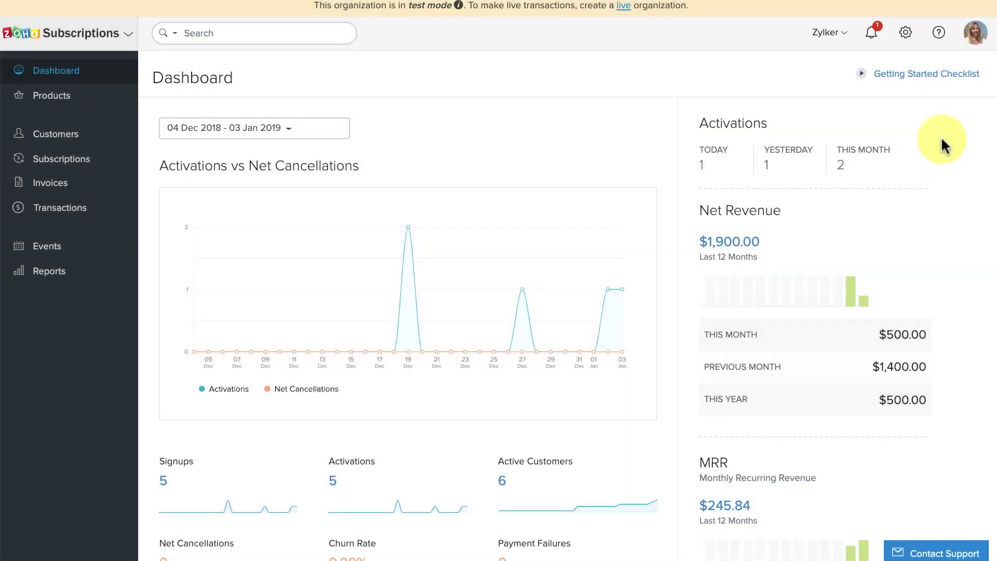
- Open the credit-card-added notification to view the customer's newly saved card
left_click(872, 36)
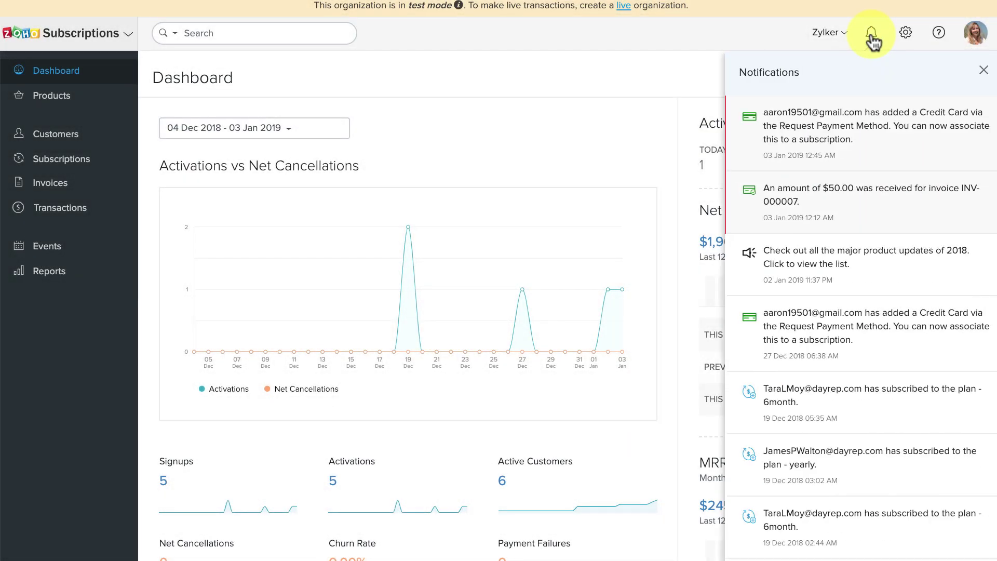
left_click(888, 148)
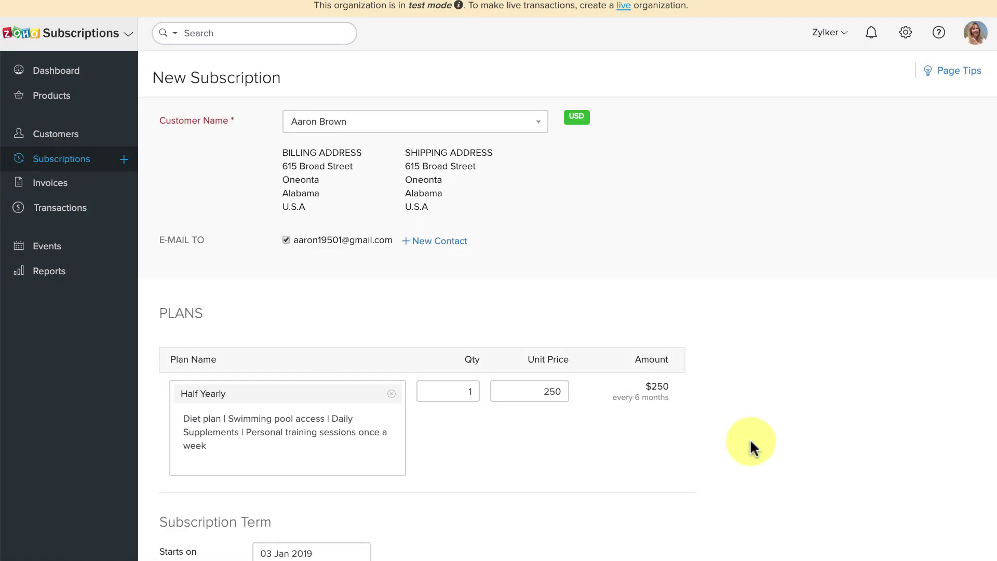
- Create the $250 Half Yearly subscription renewing 03 Jul 2019, charged to the saved test card
scroll(752, 447, "down", 8)
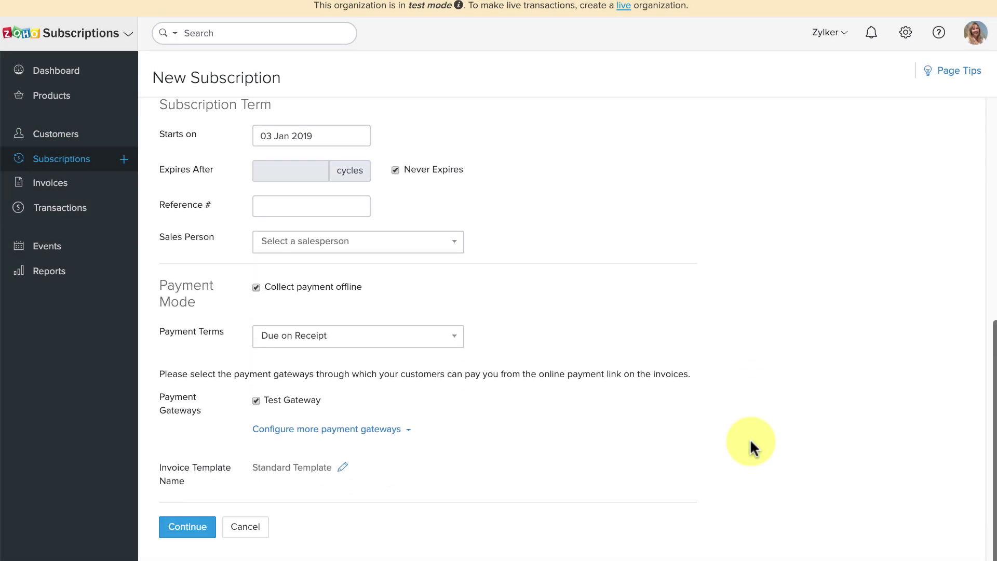
left_click(204, 525)
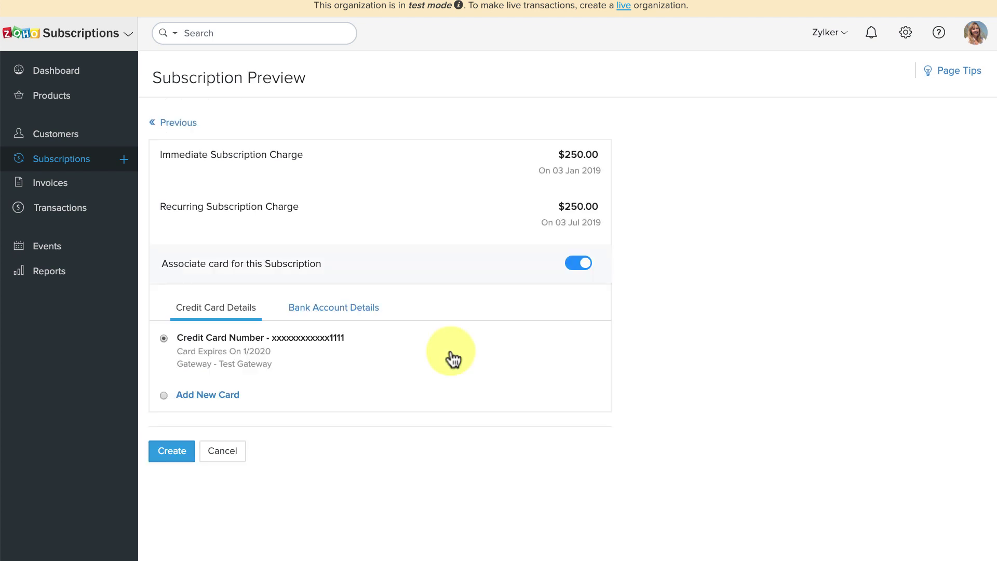
left_click(167, 454)
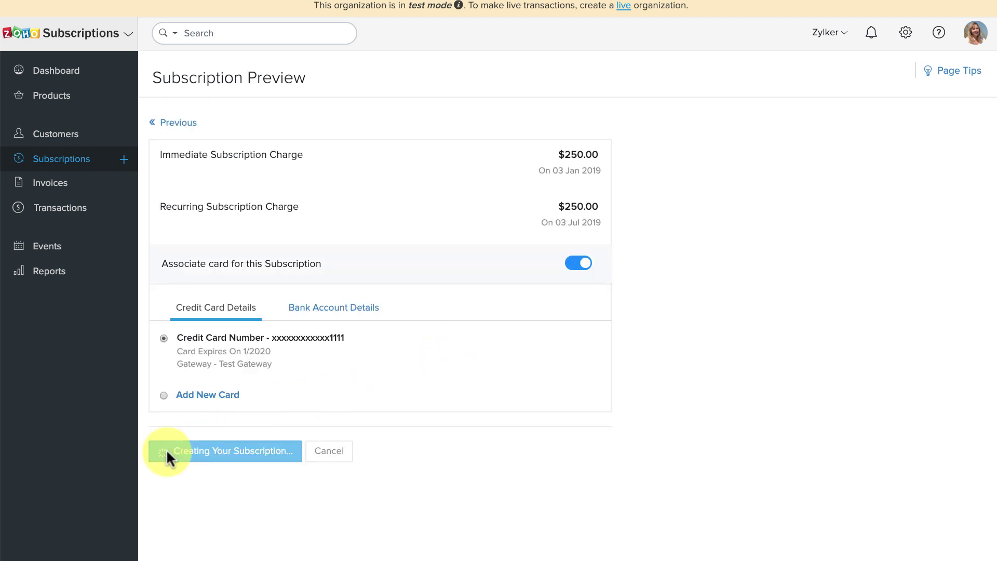